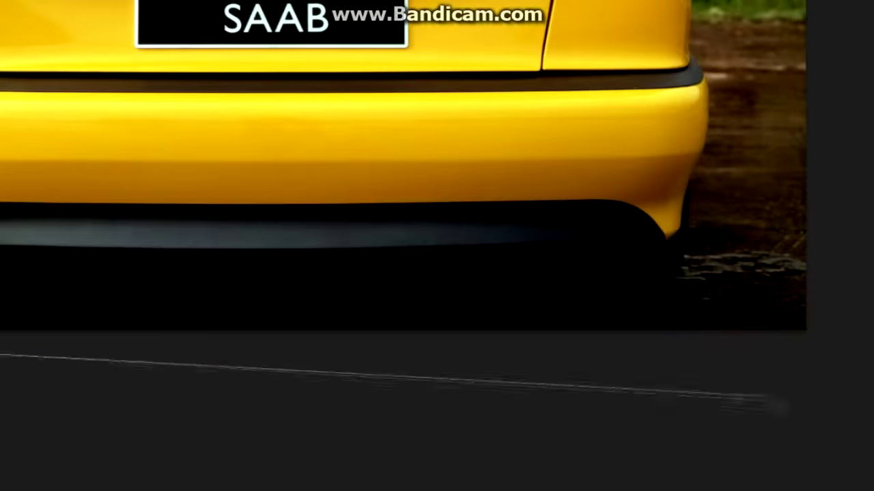
# Add a corner point to the lasso trace around the yellow car body.
pyautogui.click(713, 364)
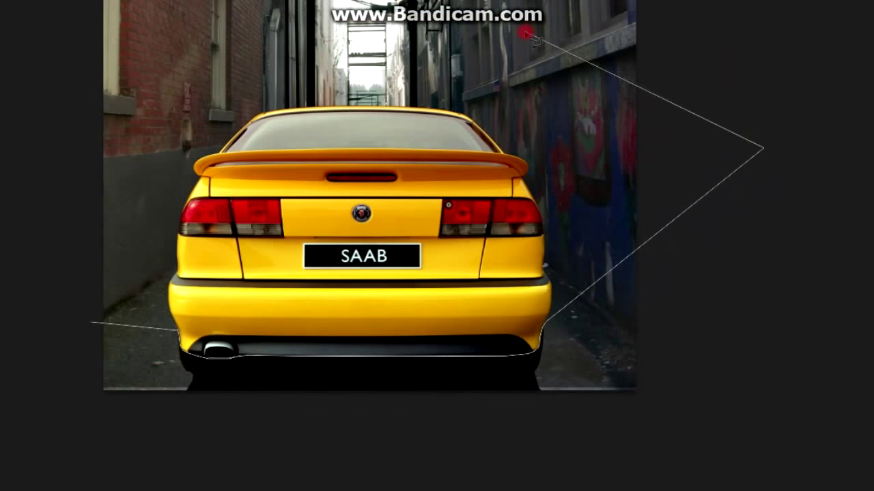
# Free-transform the pasted car layer and commit it.
pyautogui.rightClick(285, 215)
pyautogui.click(304, 366)
pyautogui.press('Return')
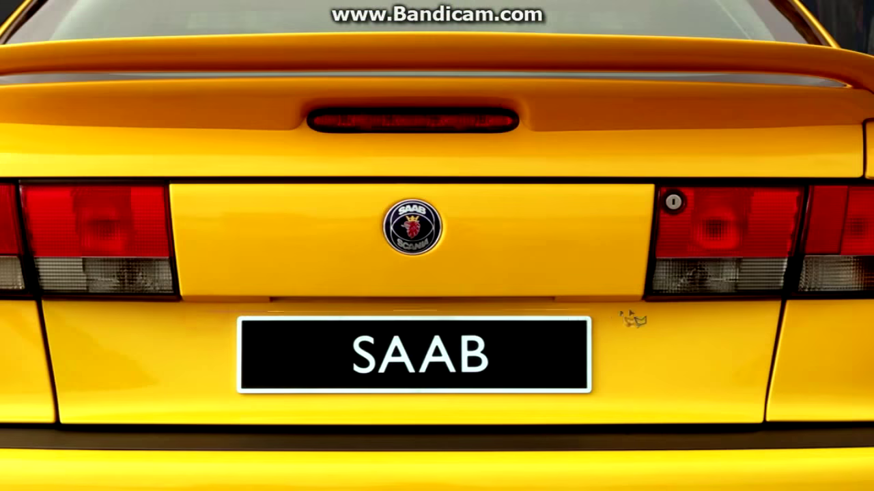
# Select the licence plate area, fill it with surrounding paint and deselect.
pyautogui.moveTo(640, 310)
pyautogui.mouseDown()
pyautogui.moveTo(136, 410)
pyautogui.moveTo(203, 313)
pyautogui.mouseUp()
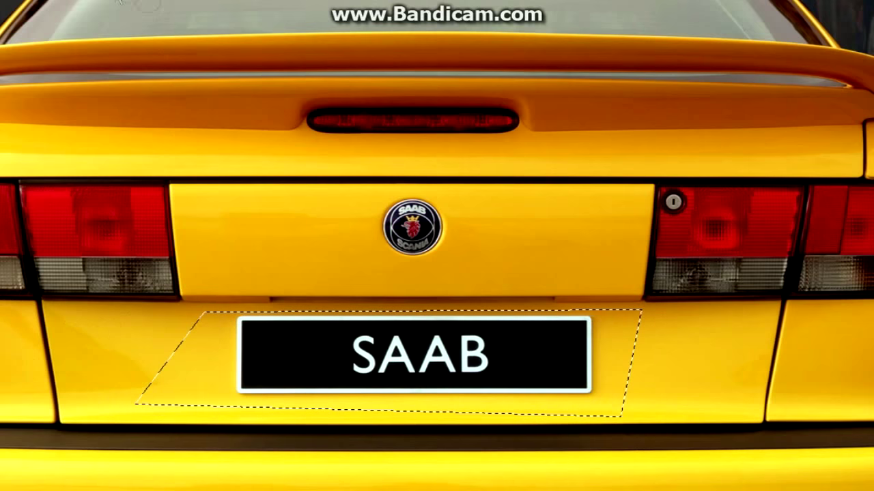
pyautogui.press('Escape')
pyautogui.hotkey('ctrl', 'f')
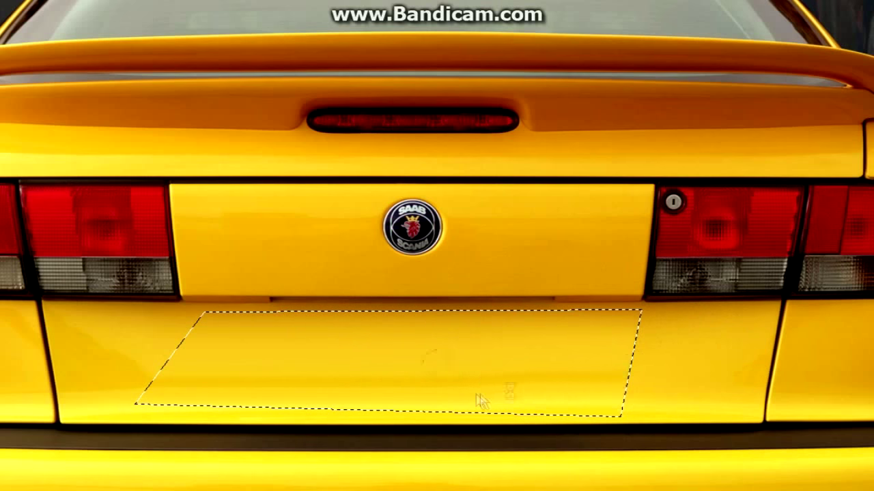
pyautogui.hotkey('ctrl', 'd')
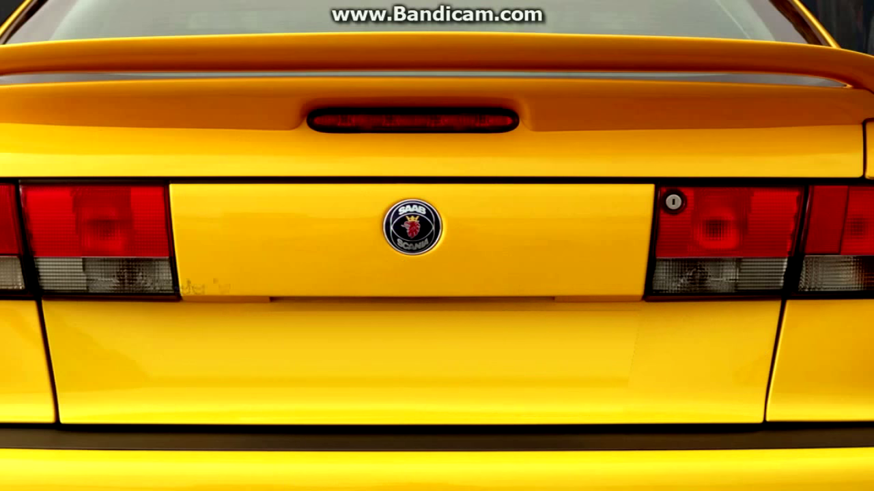
# Enlarge the brush and remove the round rear badge from the trunk.
pyautogui.rightClick(598, 380)
pyautogui.click(648, 326)
pyautogui.rightClick(17, 292)
pyautogui.click(665, 342)
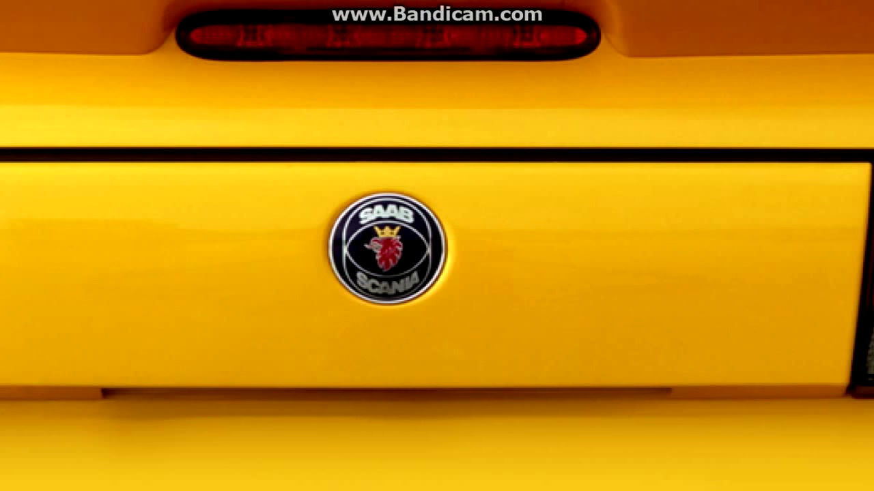
pyautogui.moveTo(254, 182); pyautogui.dragTo(247, 320)
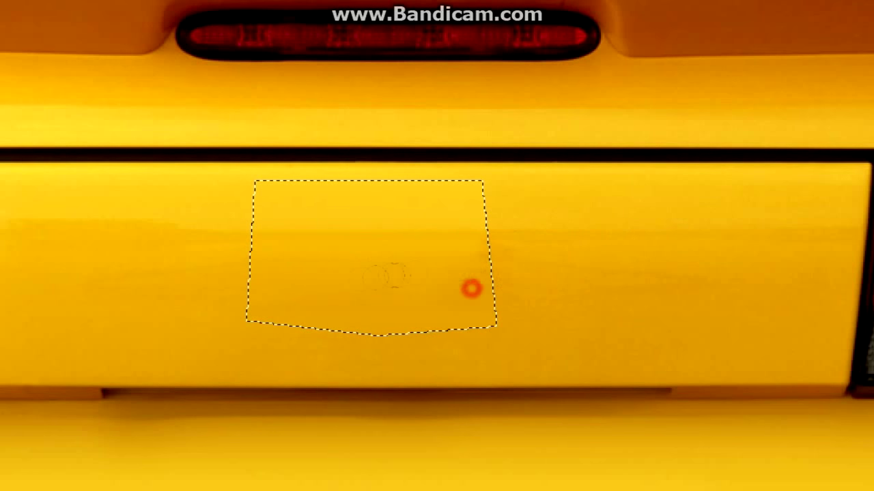
pyautogui.hotkey('ctrl', 'd')
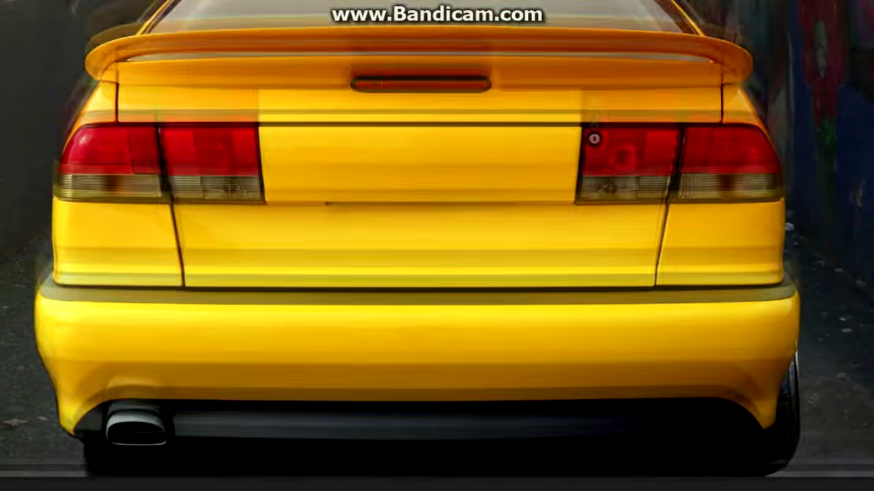
# Free-transform the bumper layer and shift it left into place.
pyautogui.rightClick(776, 183)
pyautogui.click(790, 298)
pyautogui.rightClick(744, 140)
pyautogui.click(778, 332)
pyautogui.moveTo(736, 334); pyautogui.dragTo(98, 332)
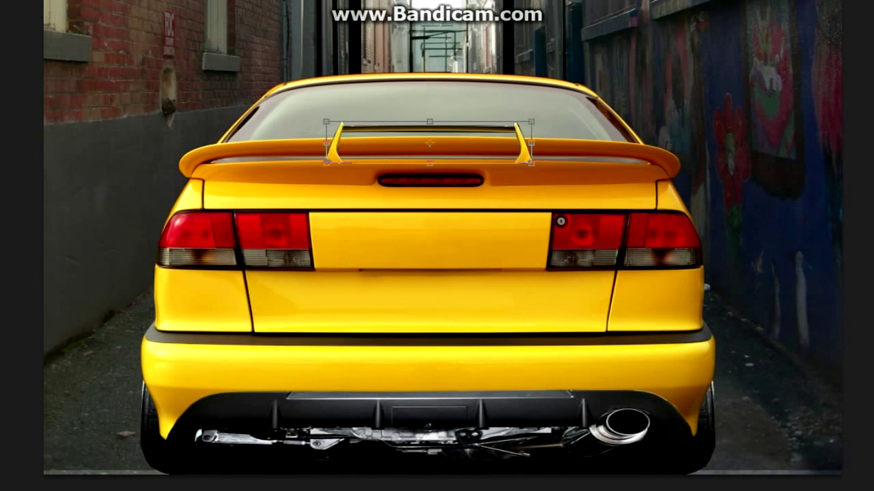
# Widen and raise the rear wing across the rear window.
pyautogui.moveTo(531, 123); pyautogui.dragTo(668, 86)
pyautogui.moveTo(326, 142); pyautogui.dragTo(186, 124)
pyautogui.moveTo(427, 96); pyautogui.dragTo(427, 85)
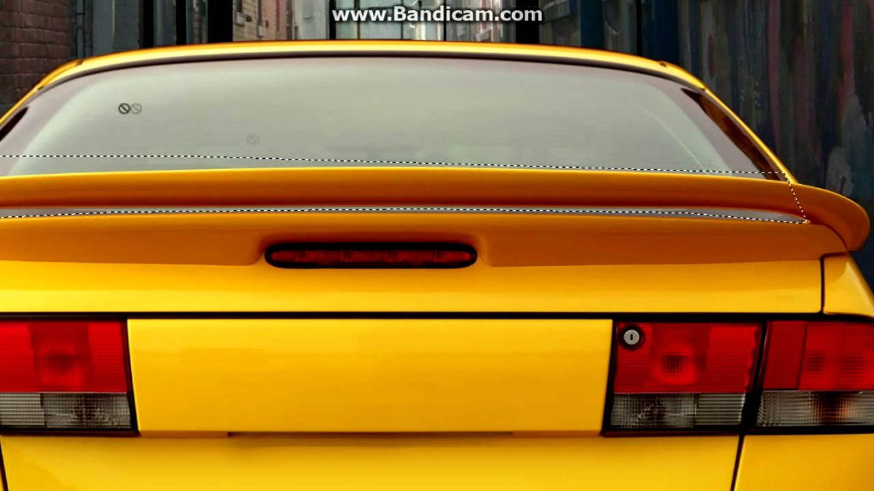
# Paint away the old trunk spoiler across the rear window.
pyautogui.moveTo(721, 139)
pyautogui.mouseDown()
pyautogui.moveTo(751, 248)
pyautogui.moveTo(704, 185)
pyautogui.moveTo(574, 196)
pyautogui.mouseUp()
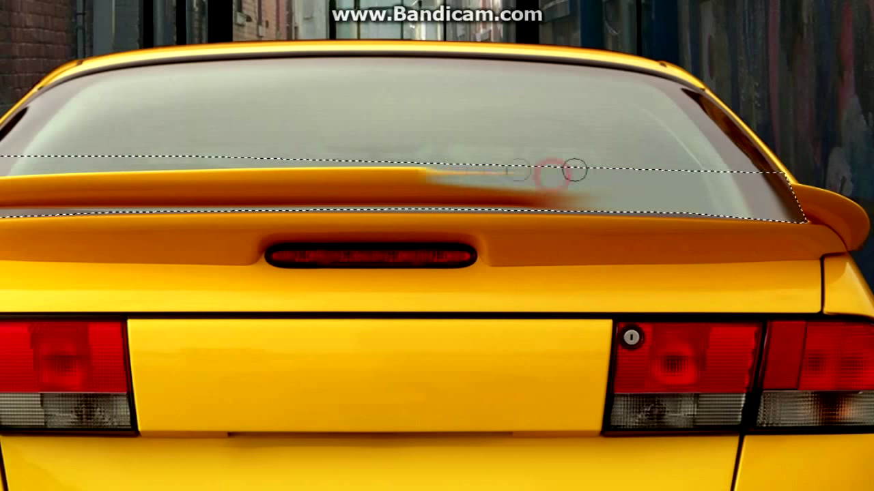
pyautogui.moveTo(764, 223); pyautogui.dragTo(739, 193)
pyautogui.moveTo(450, 171)
pyautogui.mouseDown()
pyautogui.moveTo(375, 187)
pyautogui.moveTo(408, 171)
pyautogui.mouseUp()
pyautogui.moveTo(326, 209)
pyautogui.mouseDown()
pyautogui.moveTo(569, 209)
pyautogui.moveTo(450, 164)
pyautogui.moveTo(412, 194)
pyautogui.mouseUp()
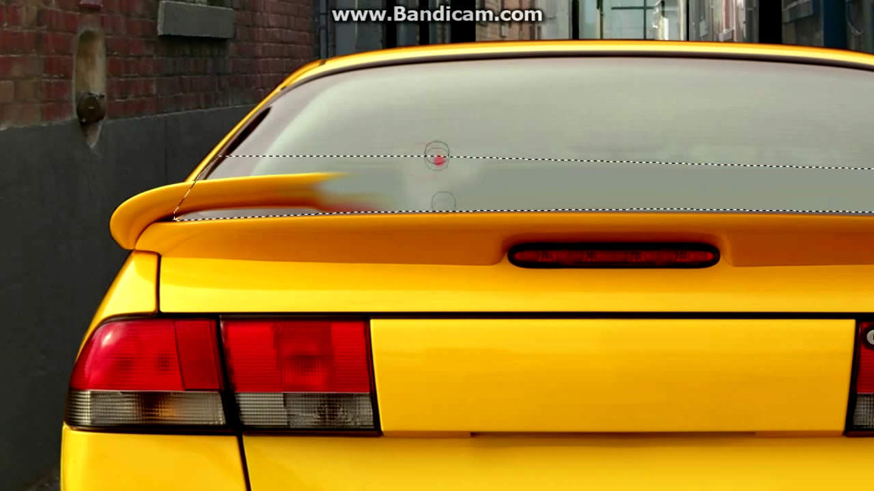
pyautogui.click(41, 3)
pyautogui.press('Return')
pyautogui.moveTo(761, 133)
pyautogui.mouseDown()
pyautogui.moveTo(357, 172)
pyautogui.moveTo(230, 171)
pyautogui.moveTo(204, 184)
pyautogui.mouseUp()
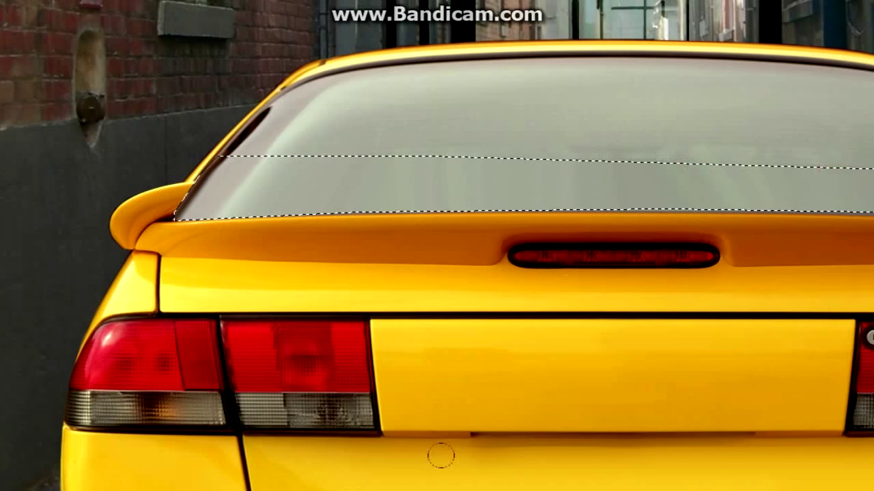
pyautogui.hscroll(5, 436, 246)
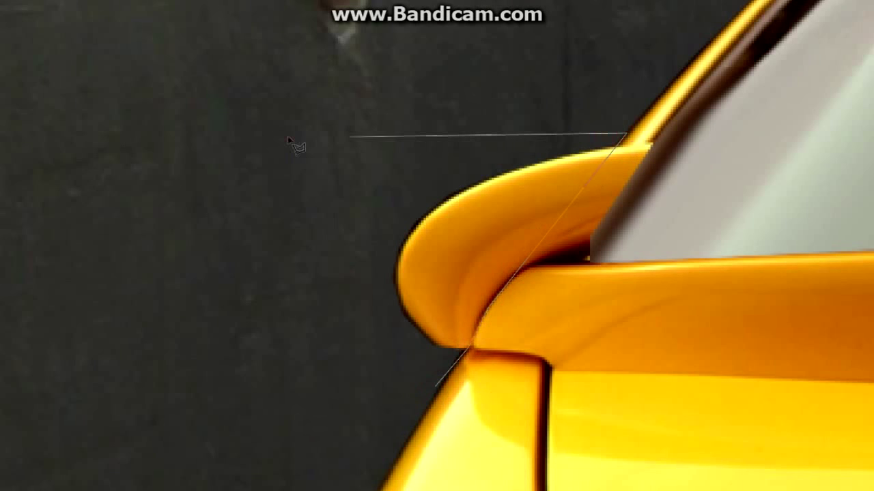
# Fill the leftover spoiler piece with background and deselect.
pyautogui.click(288, 139)
pyautogui.hotkey('shift', 'BackSpace')
pyautogui.press('Return')
pyautogui.hotkey('ctrl', 'd')
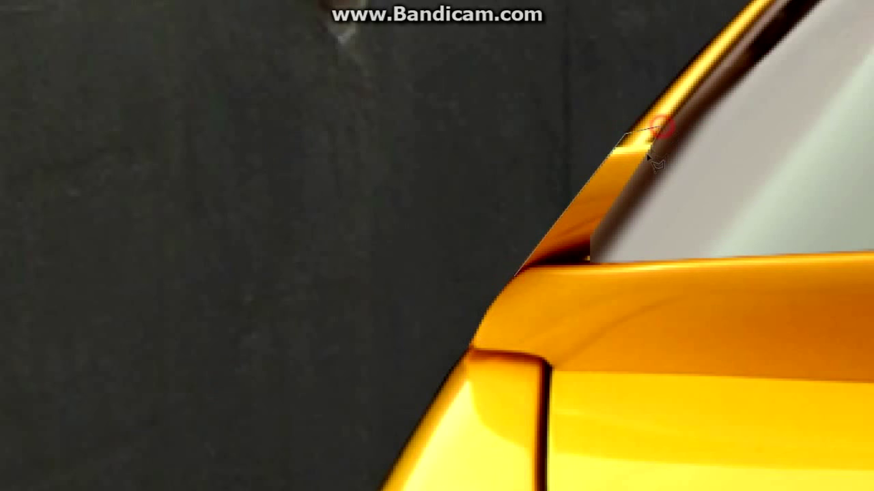
# Patch the roof pillar with smooth golden paint and deselect.
pyautogui.moveTo(612, 228); pyautogui.dragTo(602, 243)
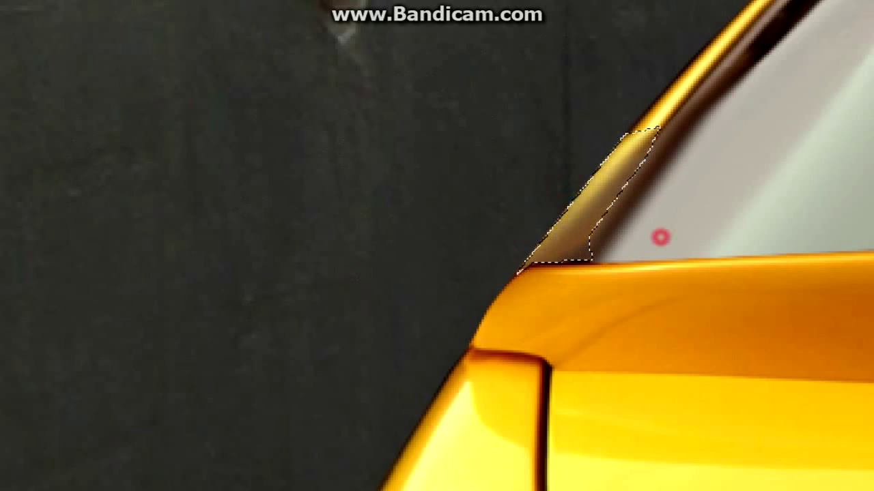
pyautogui.rightClick(203, 127)
pyautogui.click(225, 134)
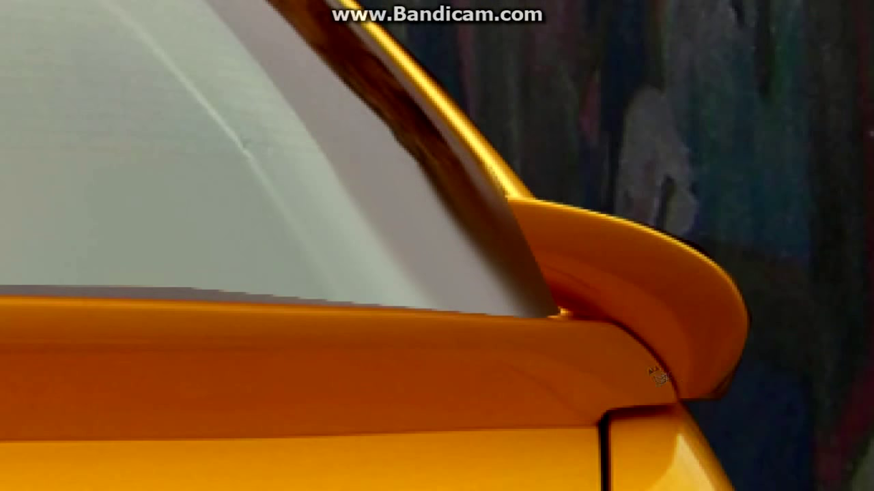
# Fill the right spoiler tip and a small lower triangle with background.
pyautogui.doubleClick(781, 287)
pyautogui.press('Delete')
pyautogui.click(687, 355)
pyautogui.click(790, 409)
pyautogui.press('Delete')
pyautogui.click(754, 220)
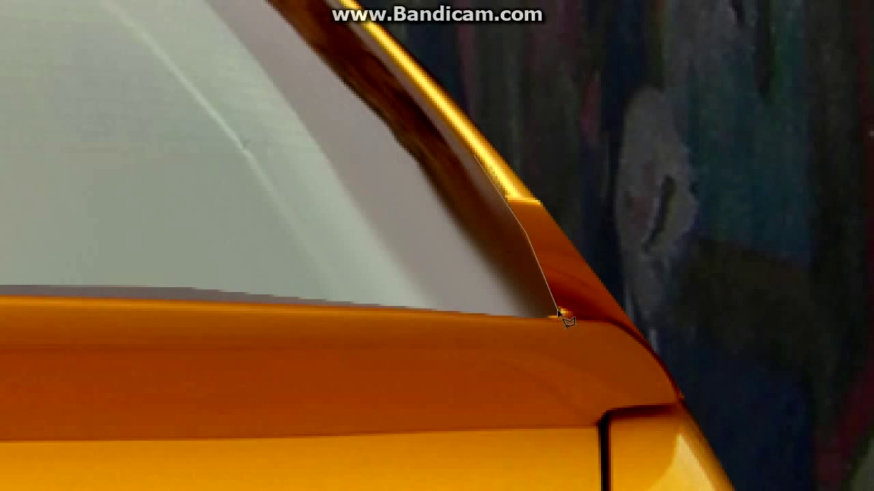
# Paint smooth orange over the pillar's shading and zoom out to the whole car.
pyautogui.moveTo(539, 237); pyautogui.dragTo(198, 156)
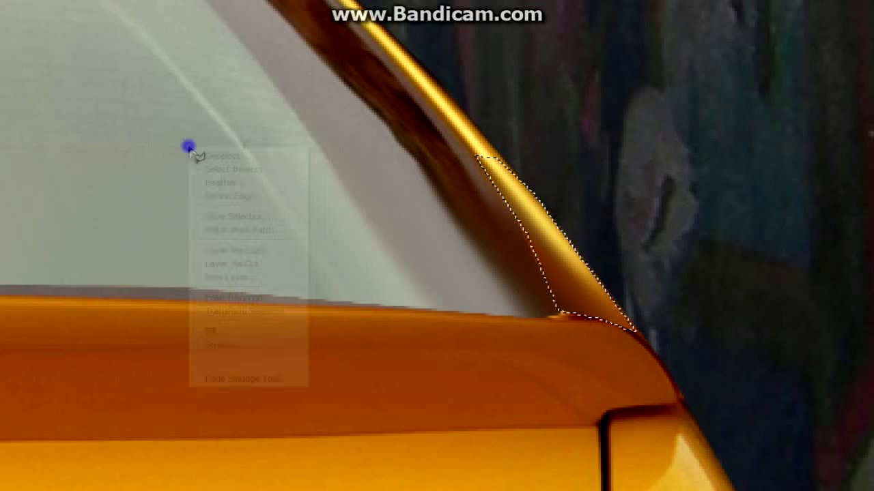
pyautogui.rightClick(127, 2)
pyautogui.press('Escape')
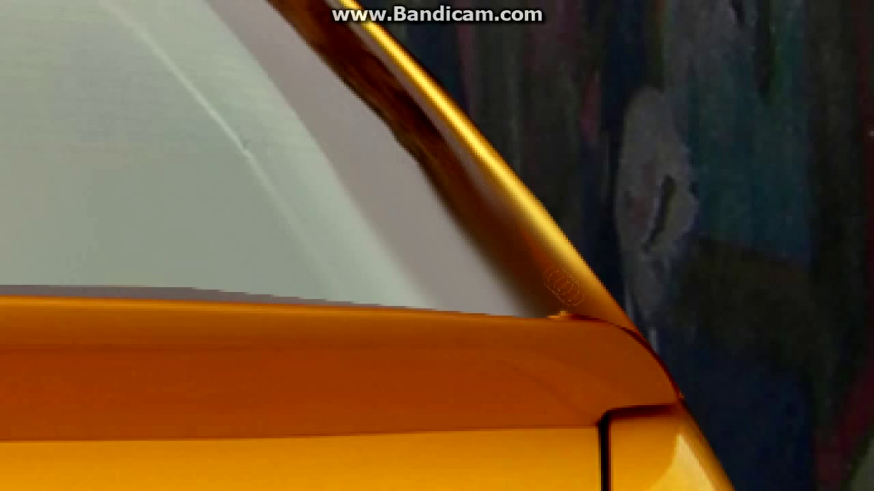
pyautogui.hotkey('ctrl', '0')
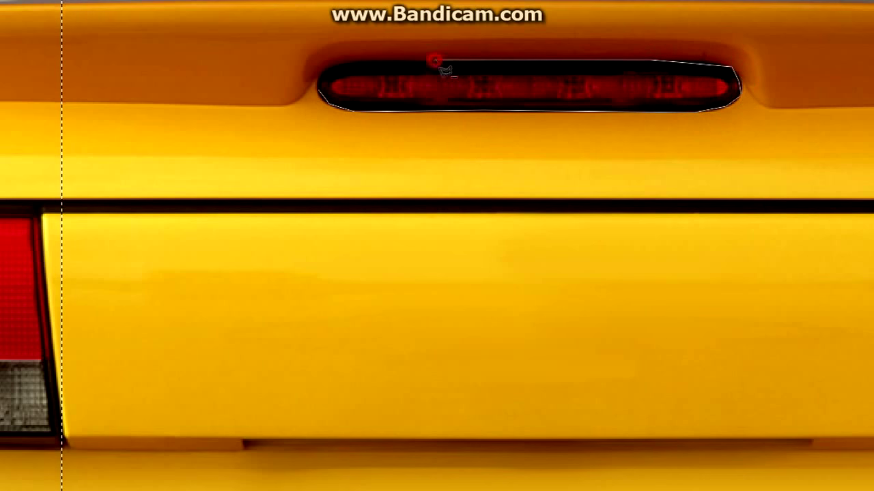
# Outline a vertical centre stripe down the car's rear, excluding the brake light.
pyautogui.scroll(-5, 333, 83)
pyautogui.scroll(2, 239, 212)
pyautogui.scroll(3, 218, 191)
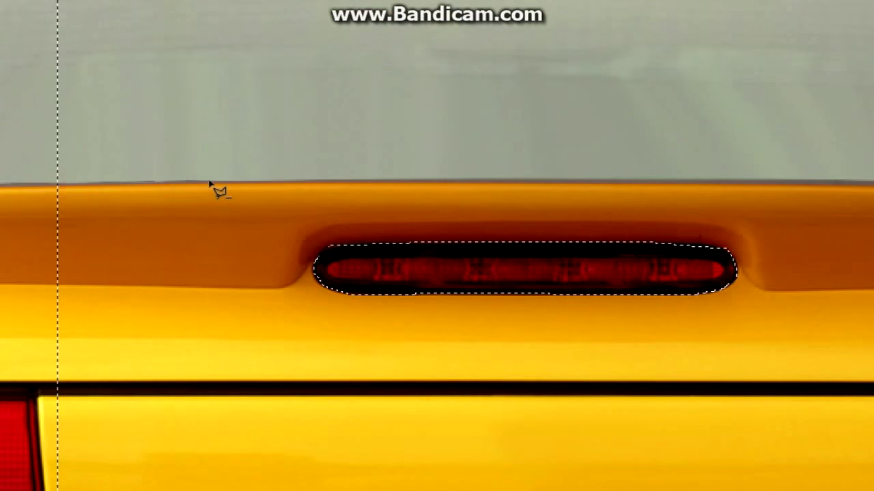
pyautogui.hscroll(5, 749, 188)
pyautogui.click(712, 186)
pyautogui.scroll(3, 712, 186)
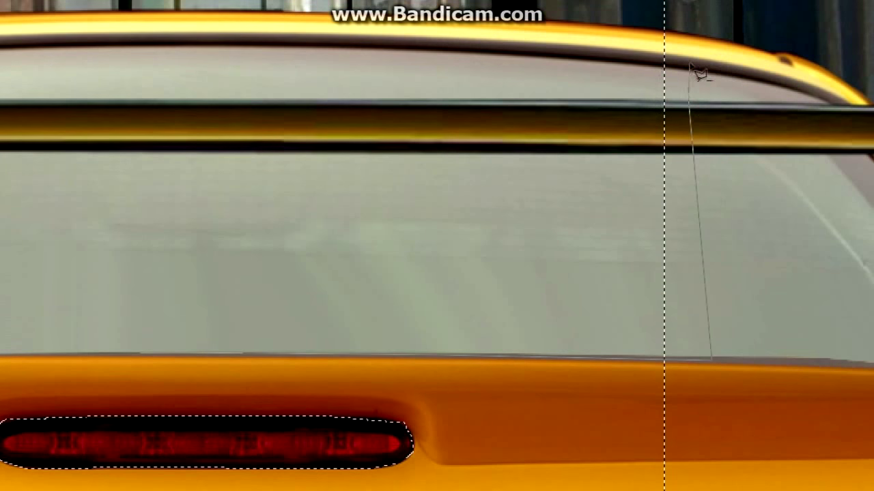
pyautogui.hscroll(-5, 235, 44)
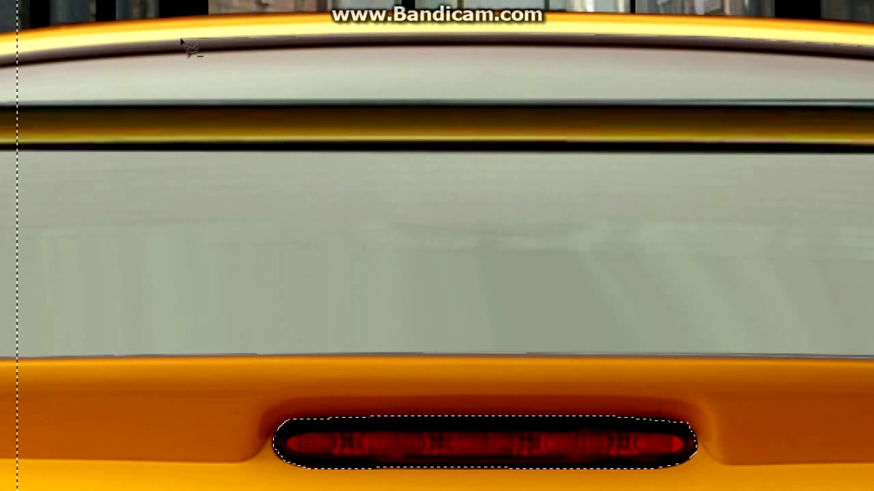
pyautogui.hscroll(-2, 102, 367)
pyautogui.scroll(-3, 130, 337)
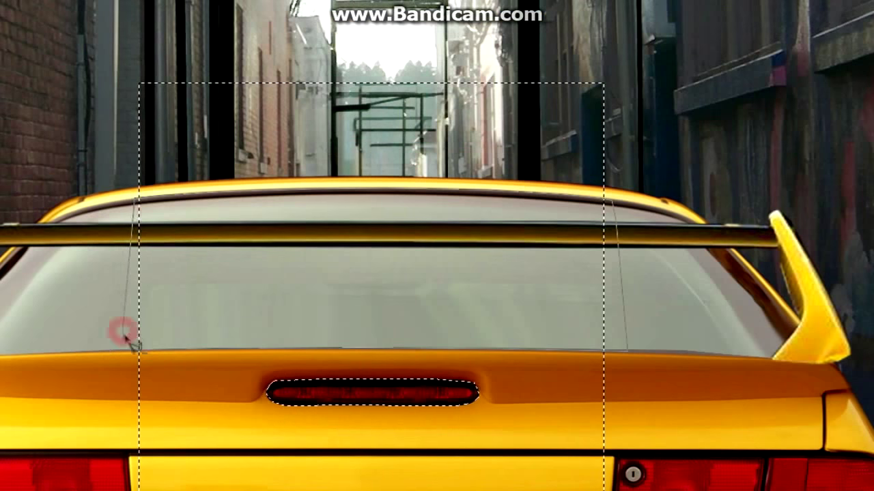
pyautogui.scroll(-1, 283, 316)
pyautogui.scroll(-1, 289, 316)
pyautogui.scroll(-1, 285, 316)
pyautogui.scroll(4, 277, 316)
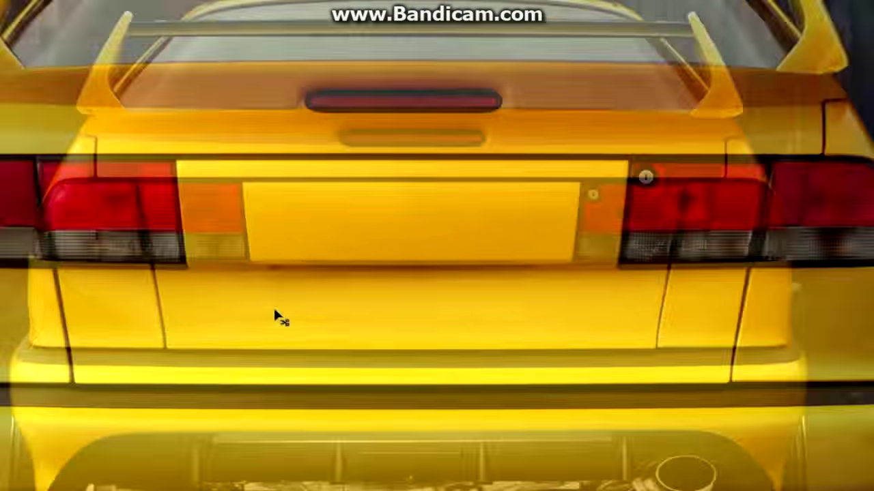
pyautogui.click(166, 395)
pyautogui.click(666, 408)
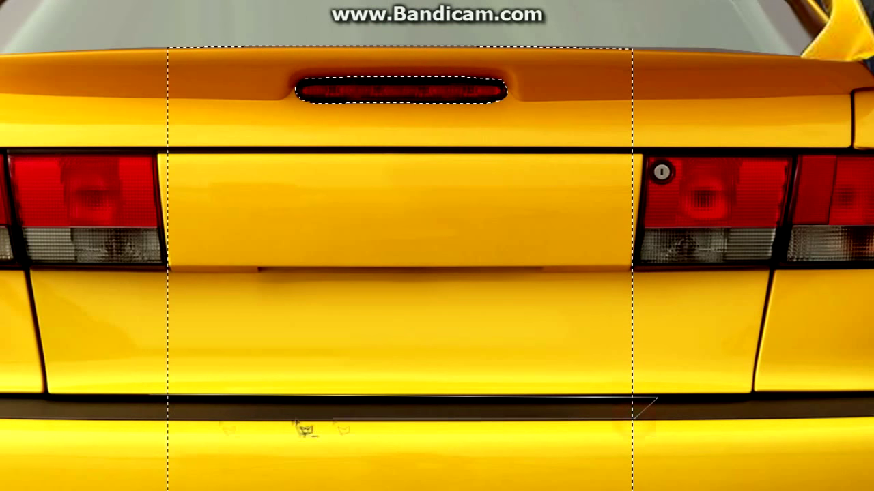
# Remove the colour from the selected centre stripe.
pyautogui.doubleClick(298, 429)
pyautogui.scroll(-3, 298, 429)
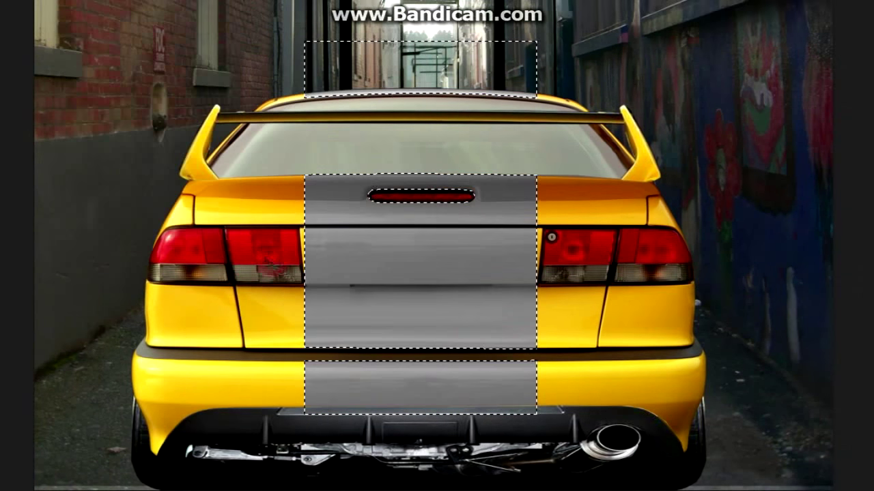
pyautogui.hotkey('ctrl', 'u')
# Colorize the stripe purple (Hue 298, Saturation 25) and clear the selection.
pyautogui.moveTo(785, 3); pyautogui.dragTo(769, 158)
pyautogui.moveTo(751, 213); pyautogui.dragTo(806, 212)
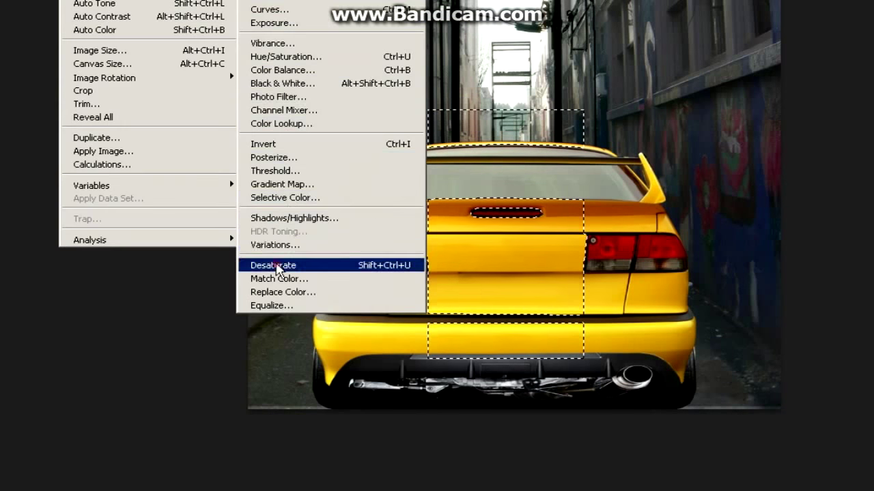
pyautogui.click(276, 268)
pyautogui.hotkey('ctrl', 'u')
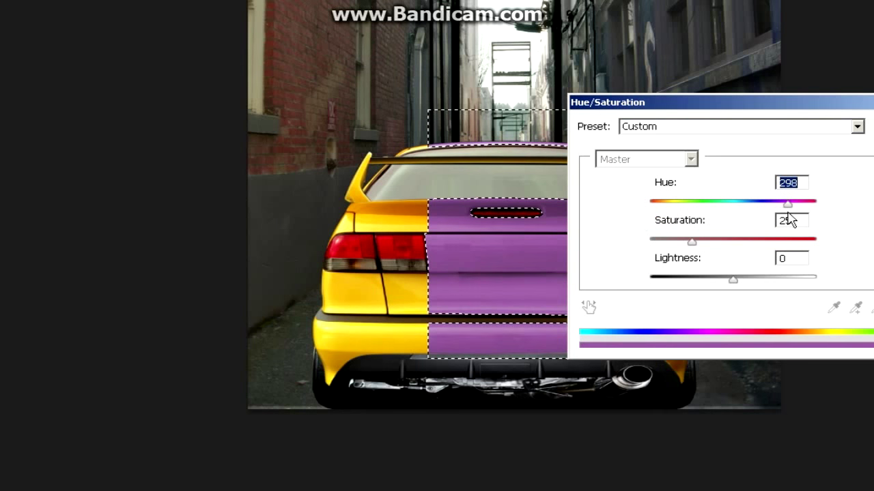
pyautogui.click(655, 197)
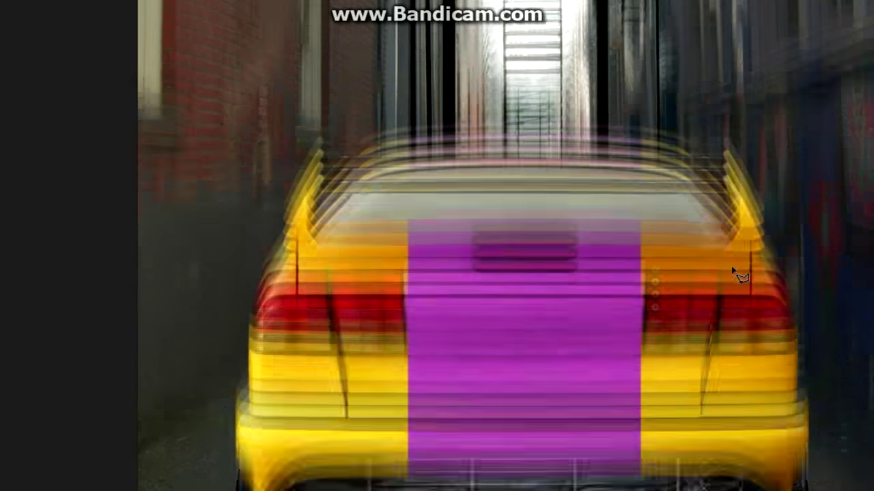
# Browse the Parçalar folder, preview 72ebbq9.jpg, and drag the logo decal sheet onto the car.
pyautogui.press('BackSpace')
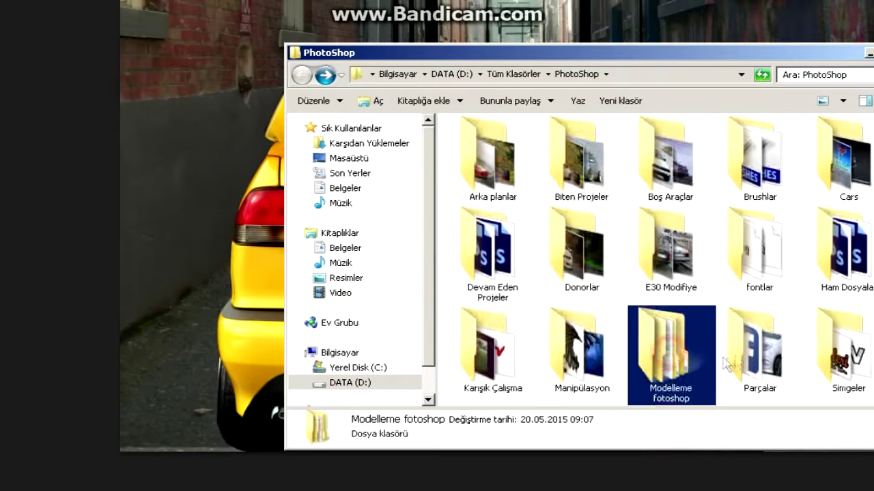
pyautogui.doubleClick(750, 349)
pyautogui.click(505, 290)
pyautogui.doubleClick(504, 289)
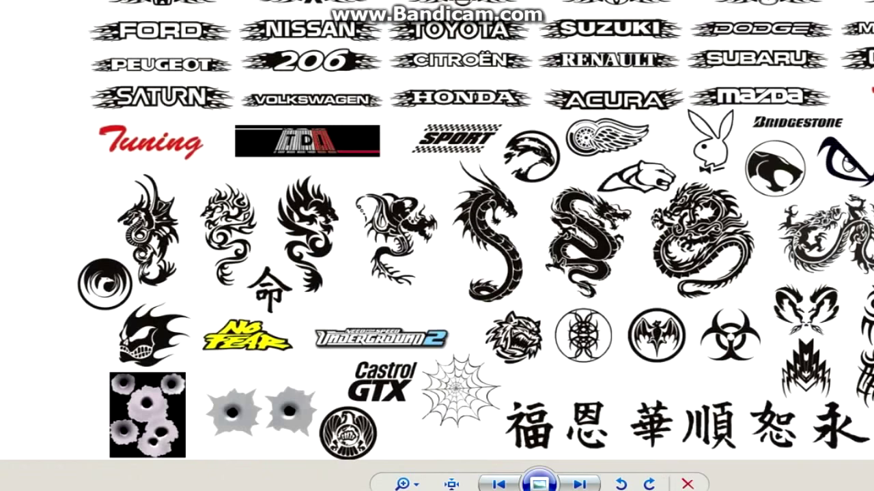
pyautogui.press('Escape')
pyautogui.click(584, 301)
pyautogui.scroll(-2, 585, 301)
pyautogui.scroll(-5, 585, 301)
pyautogui.scroll(-3, 585, 301)
pyautogui.scroll(-5, 585, 301)
pyautogui.moveTo(673, 244); pyautogui.dragTo(205, 273)
# Scale the decal sheet onto the purple stripe and position the Sebring decal.
pyautogui.moveTo(444, 253); pyautogui.dragTo(618, 259)
pyautogui.moveTo(709, 41); pyautogui.dragTo(637, 199)
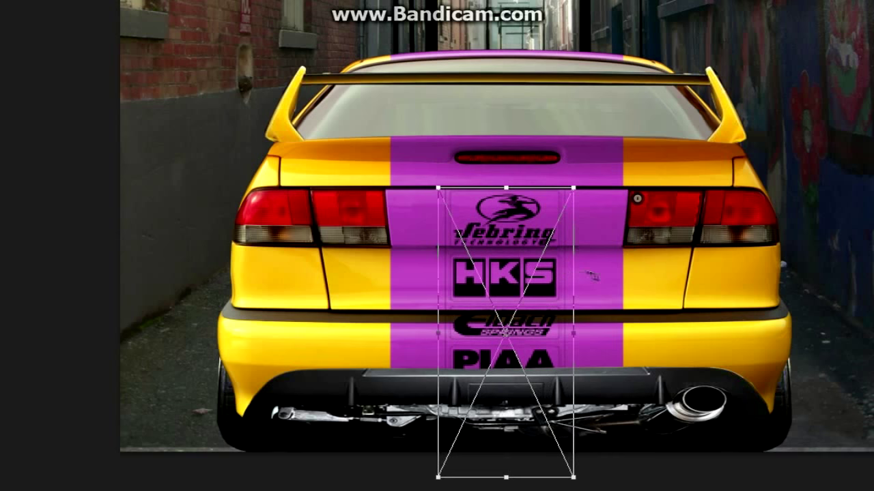
pyautogui.hotkey('ctrl', '+')
pyautogui.press('Return')
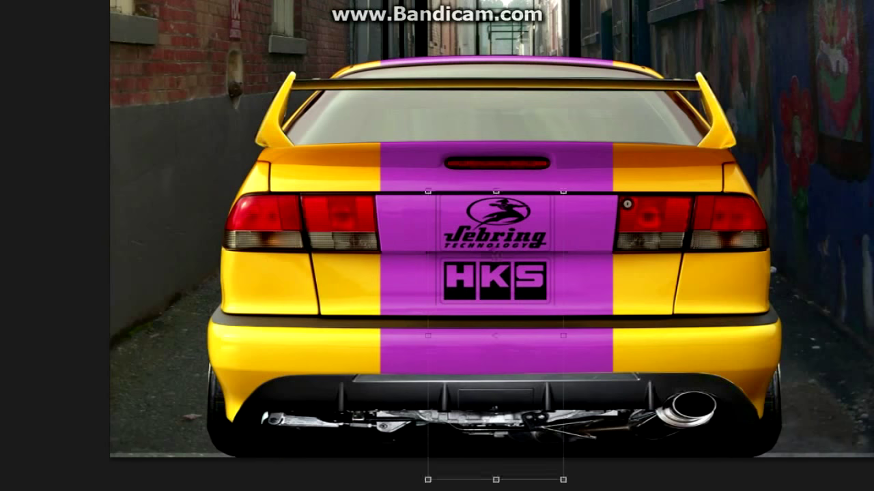
pyautogui.moveTo(504, 226); pyautogui.dragTo(504, 228)
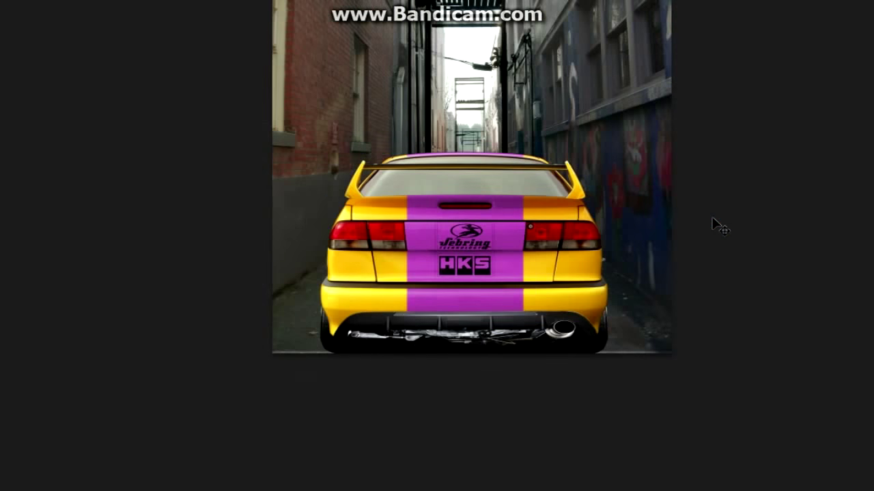